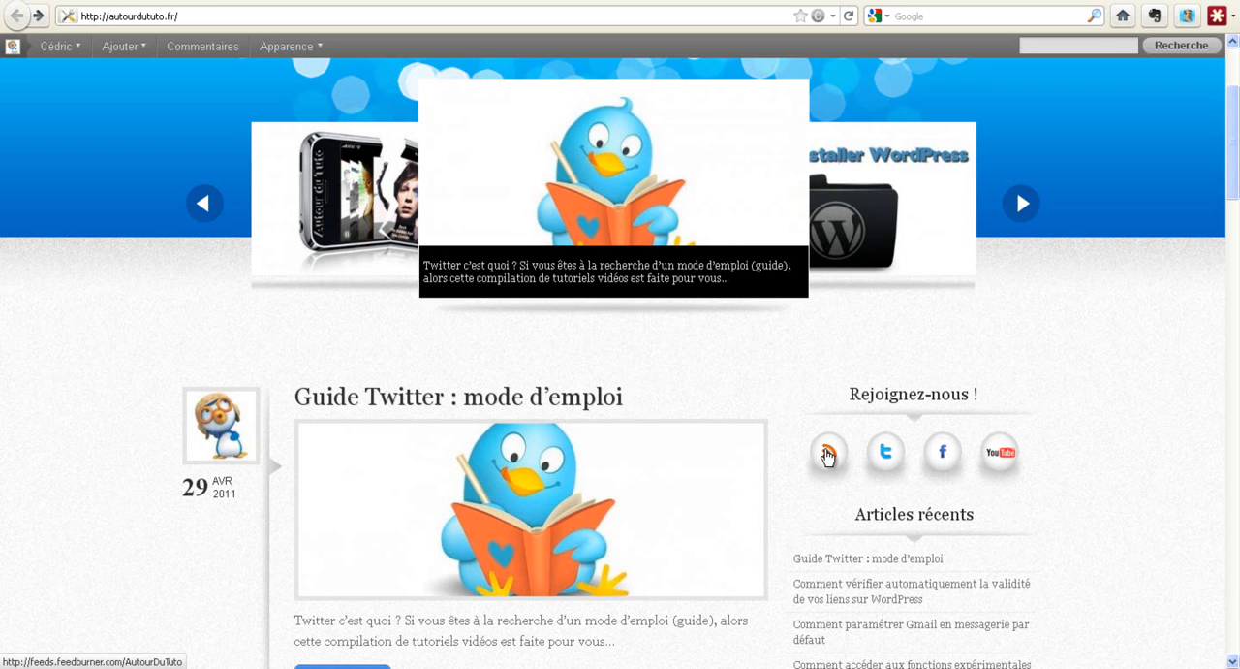
- Open the Autour du Tuto RSS feed and examine the end of the "Guide Twitter : mode d'emploi" article
click(829, 452)
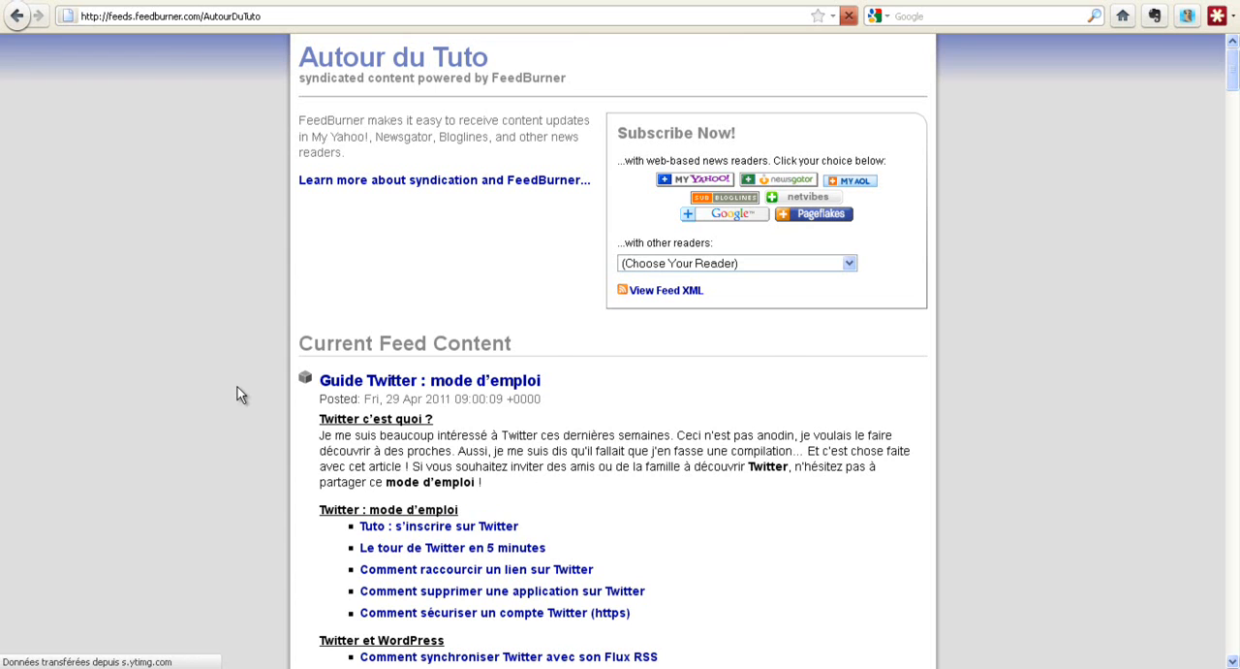
scroll(237, 386, down, 6)
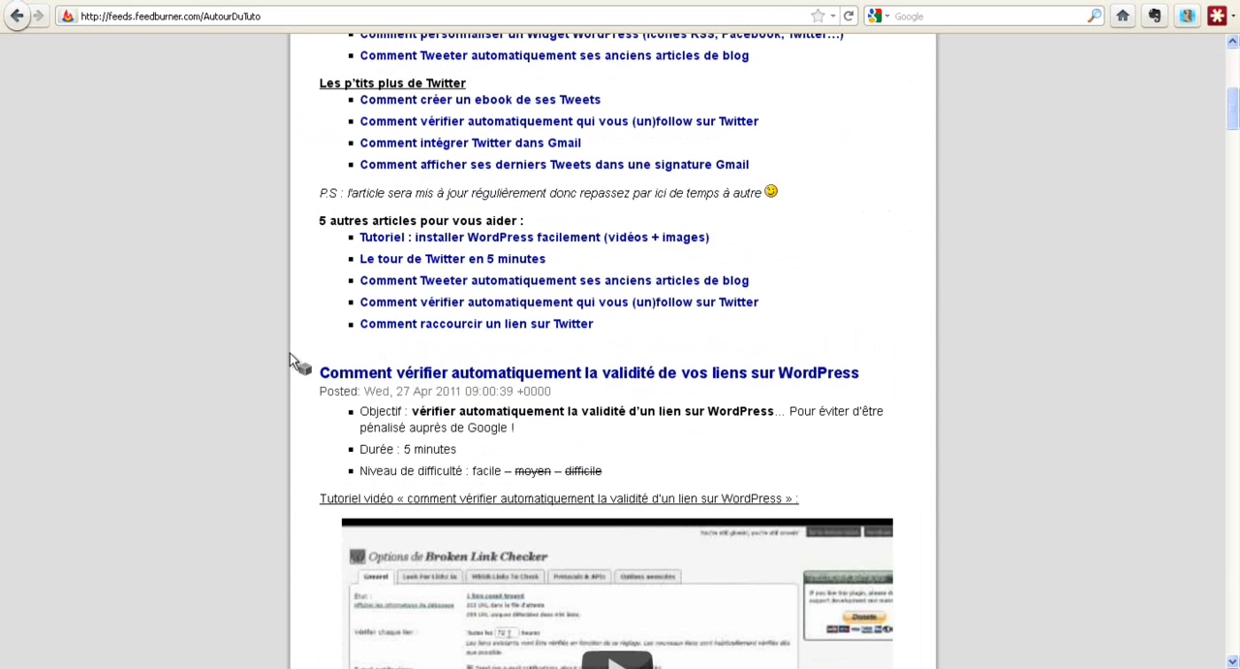
scroll(286, 388, up, 2)
scroll(281, 442, up, 5)
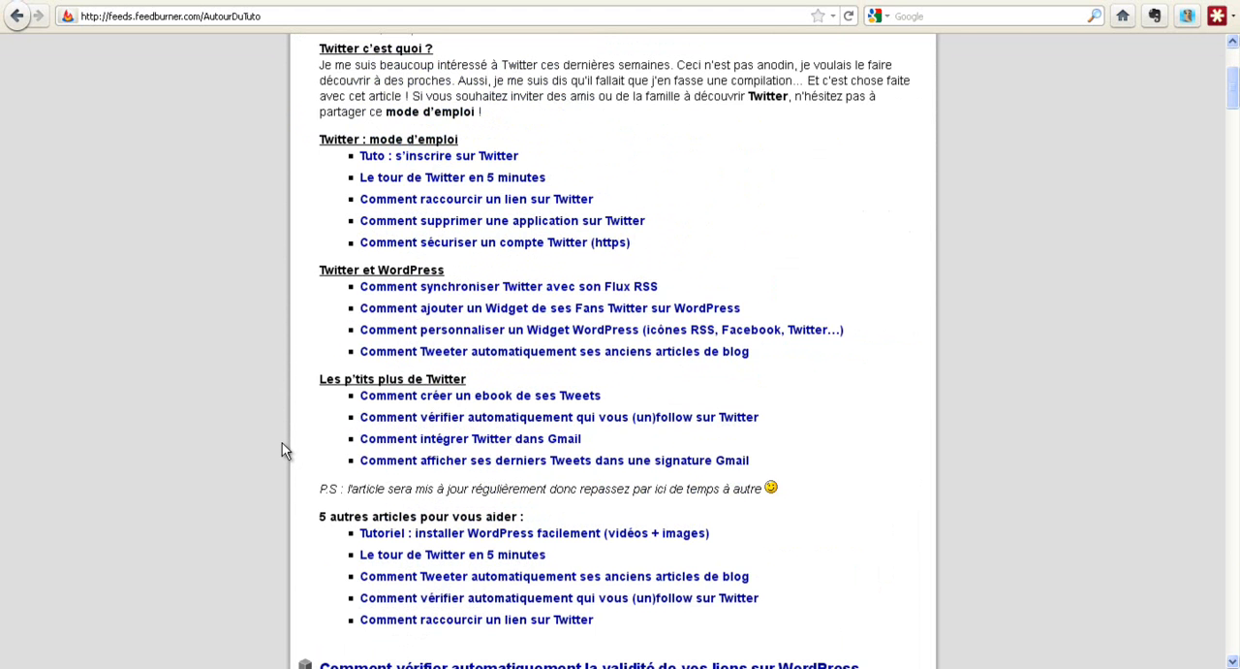
scroll(282, 443, up, 1)
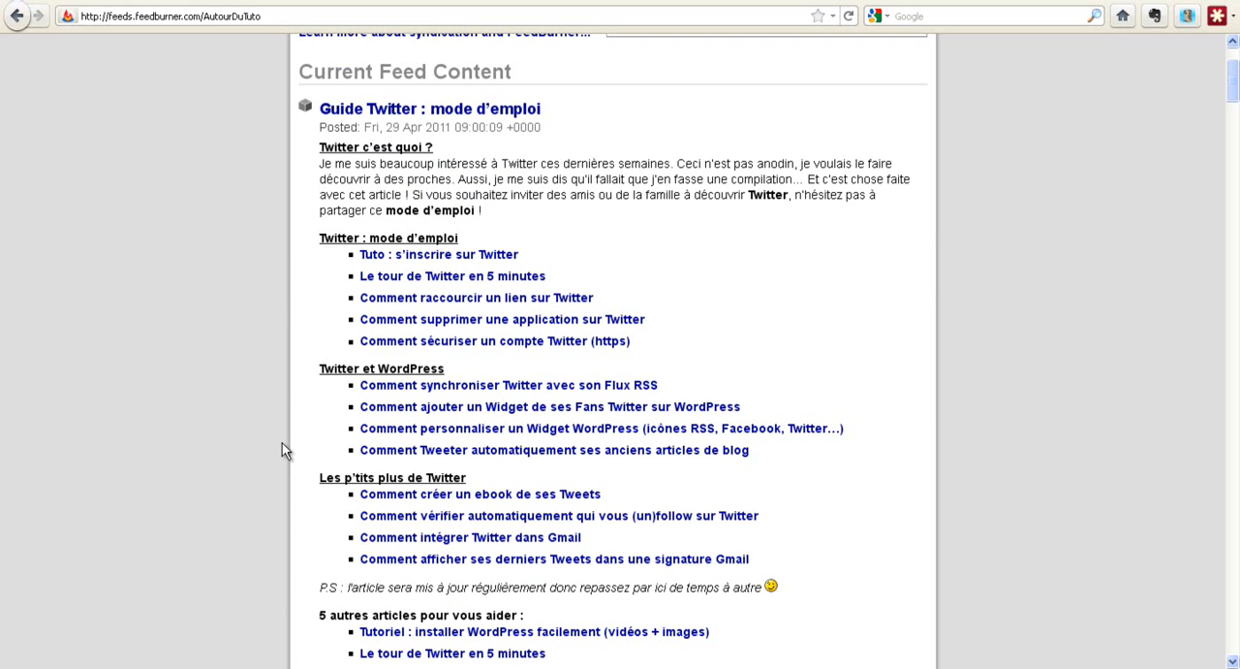
scroll(281, 443, up, 2)
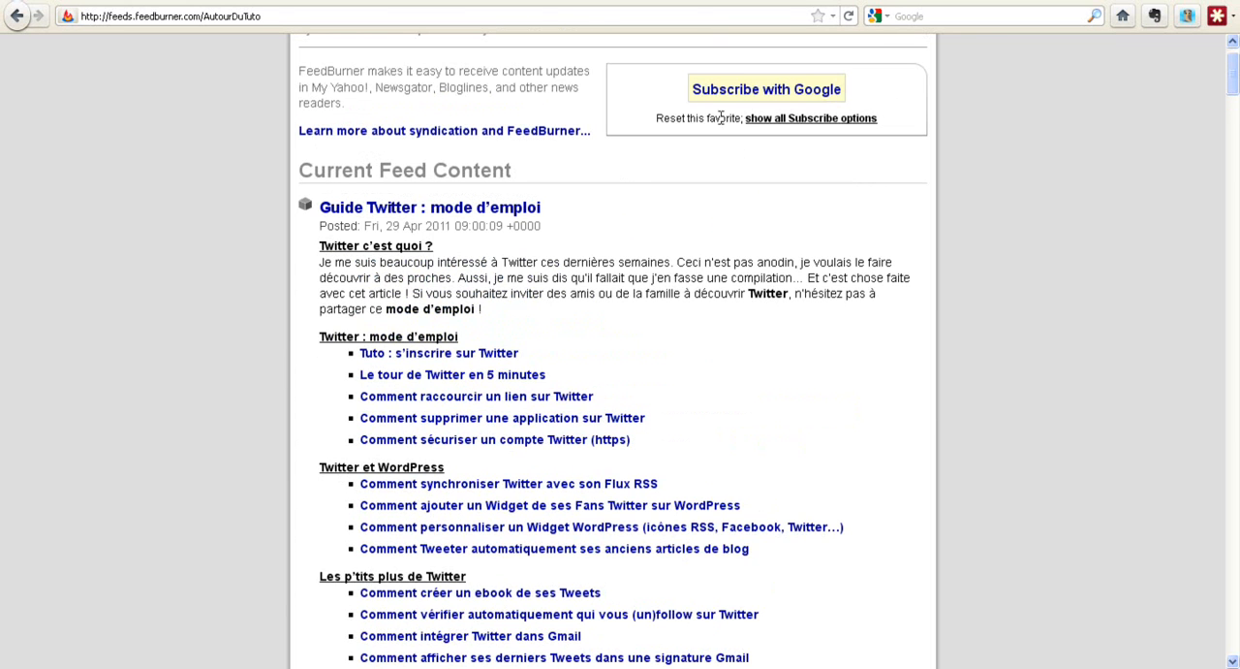
key(alt+Left)
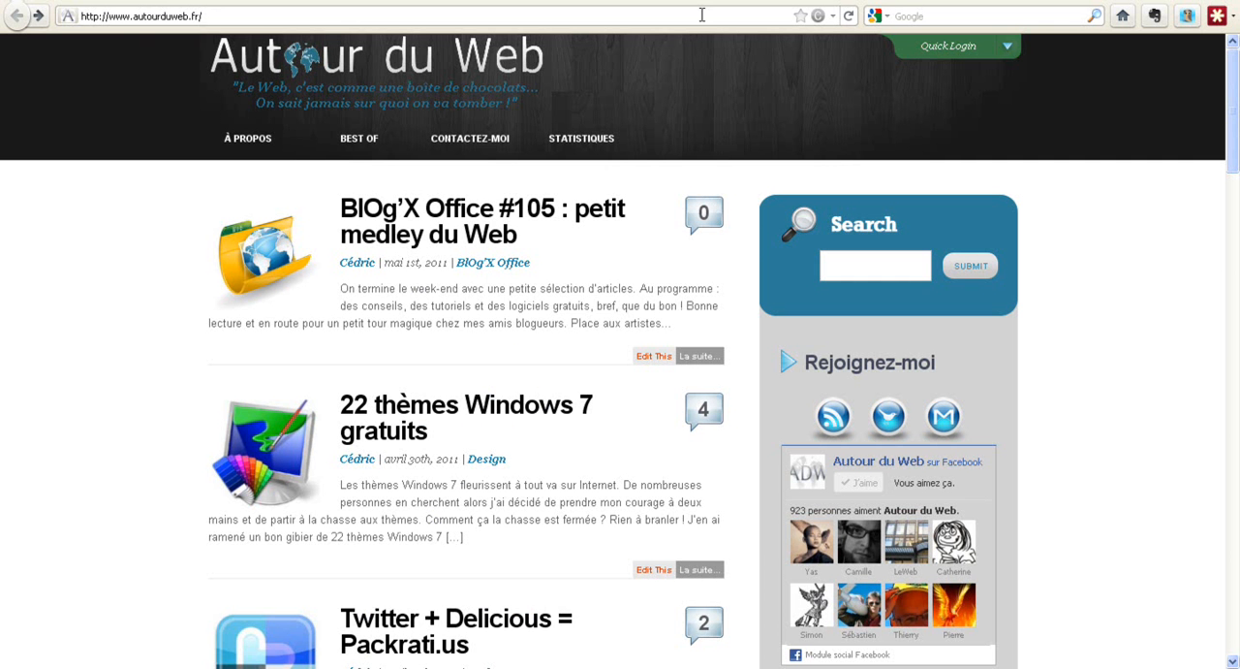
- Open the Autour du Web RSS feed and examine the footer text below the "BlOg'X Office #105" article
click(833, 418)
scroll(217, 349, down, 15)
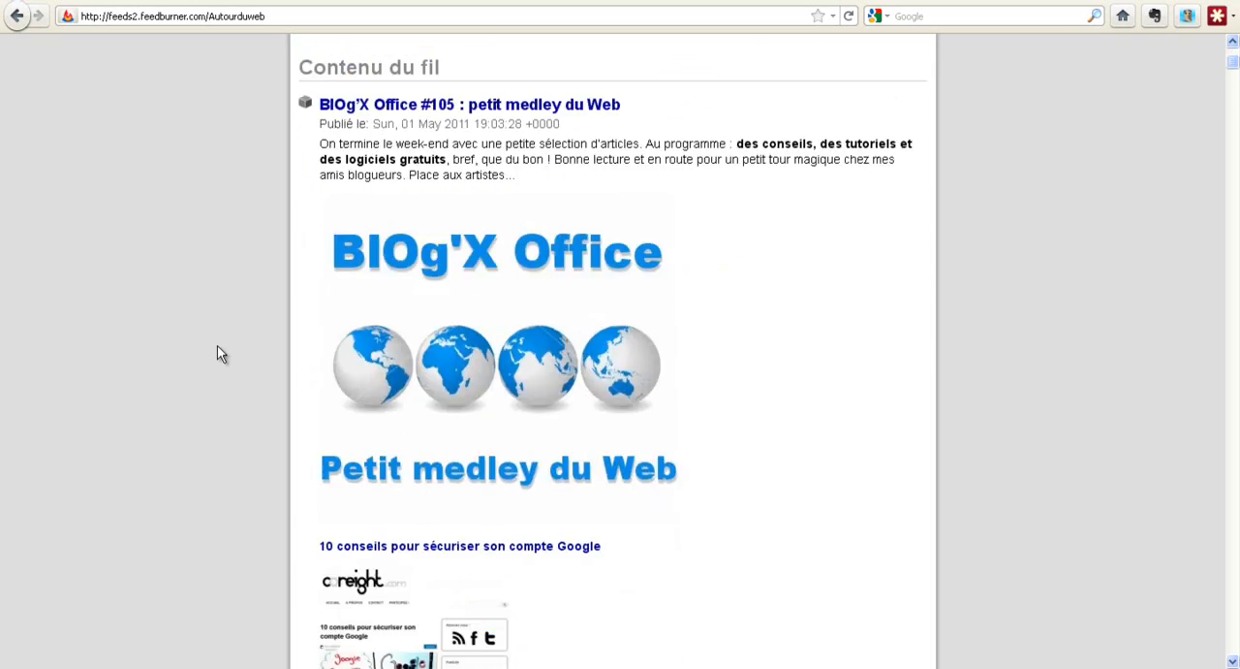
scroll(216, 351, down, 20)
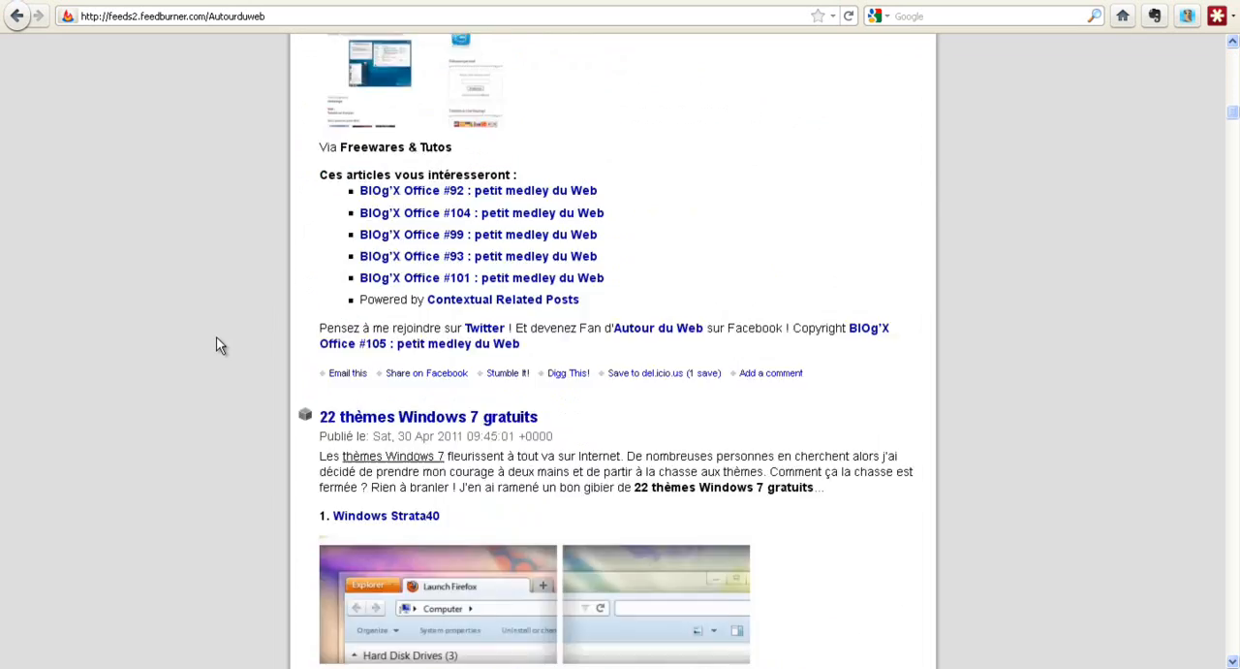
drag(319, 427, 564, 431)
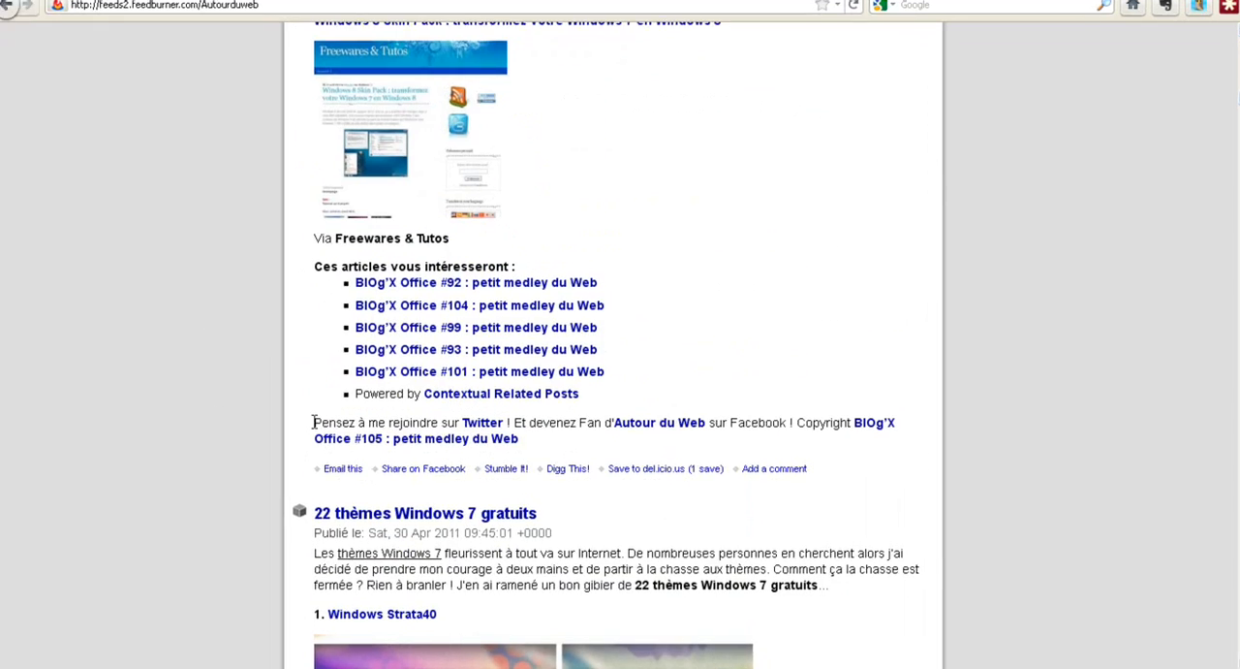
drag(548, 324, 548, 332)
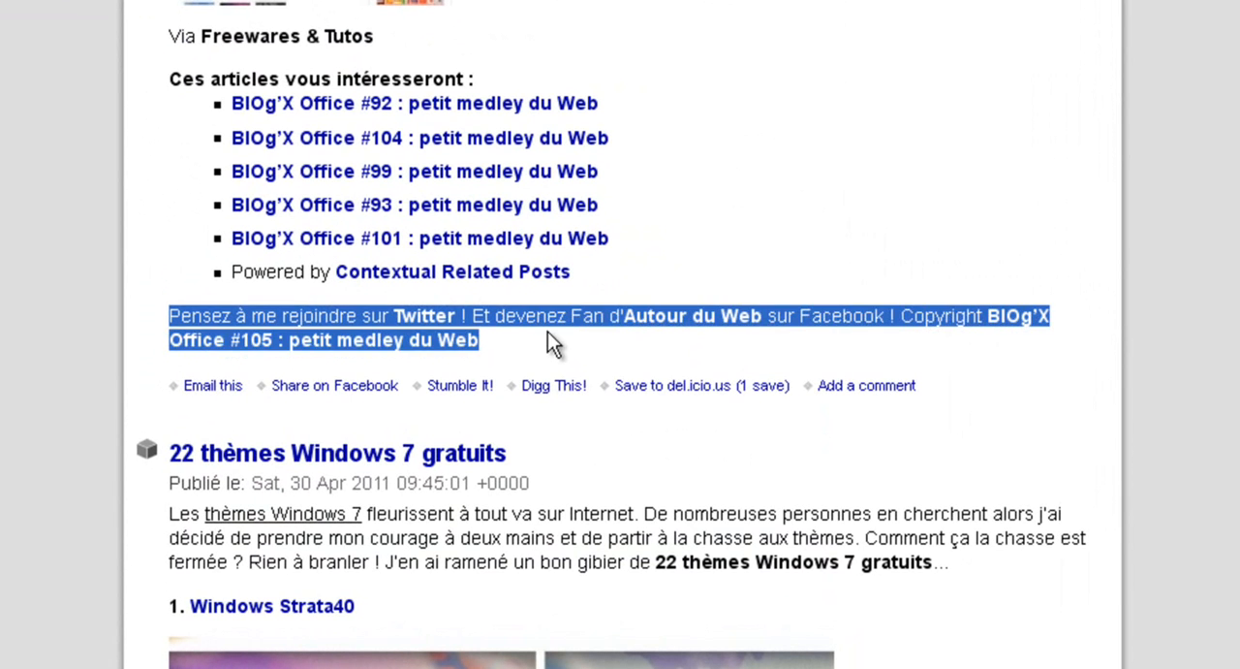
click(548, 331)
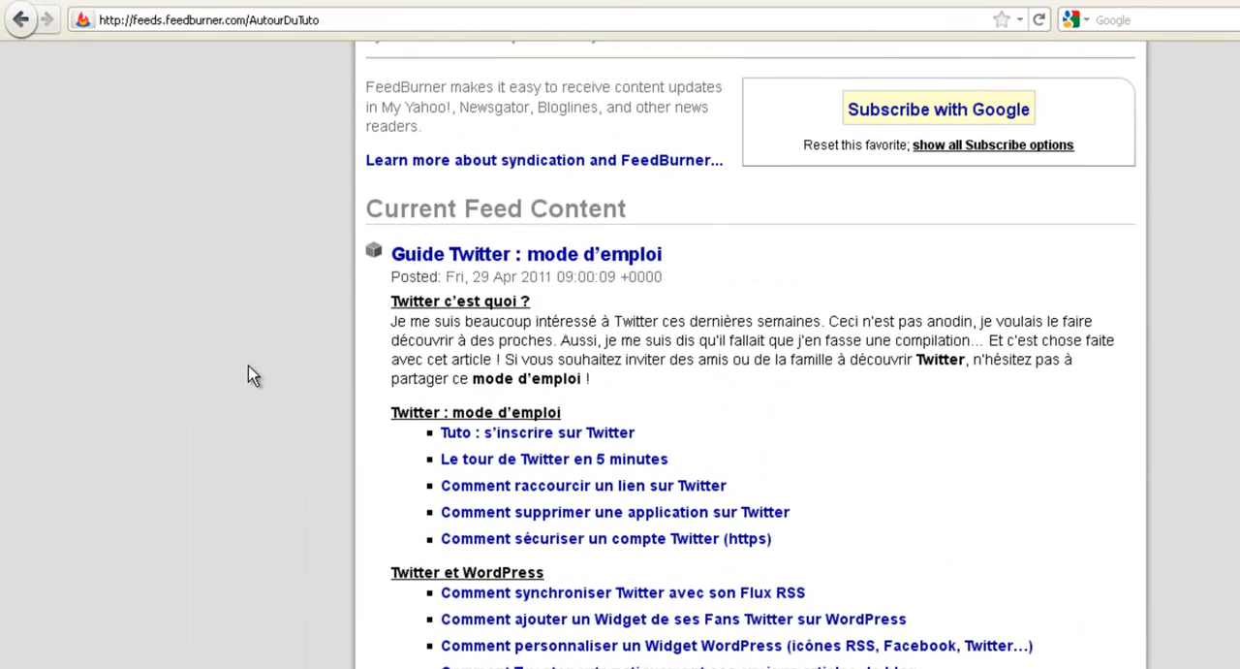
- Go to the Autour du Tuto site's WordPress dashboard and open the page for adding extensions
key(alt+Left)
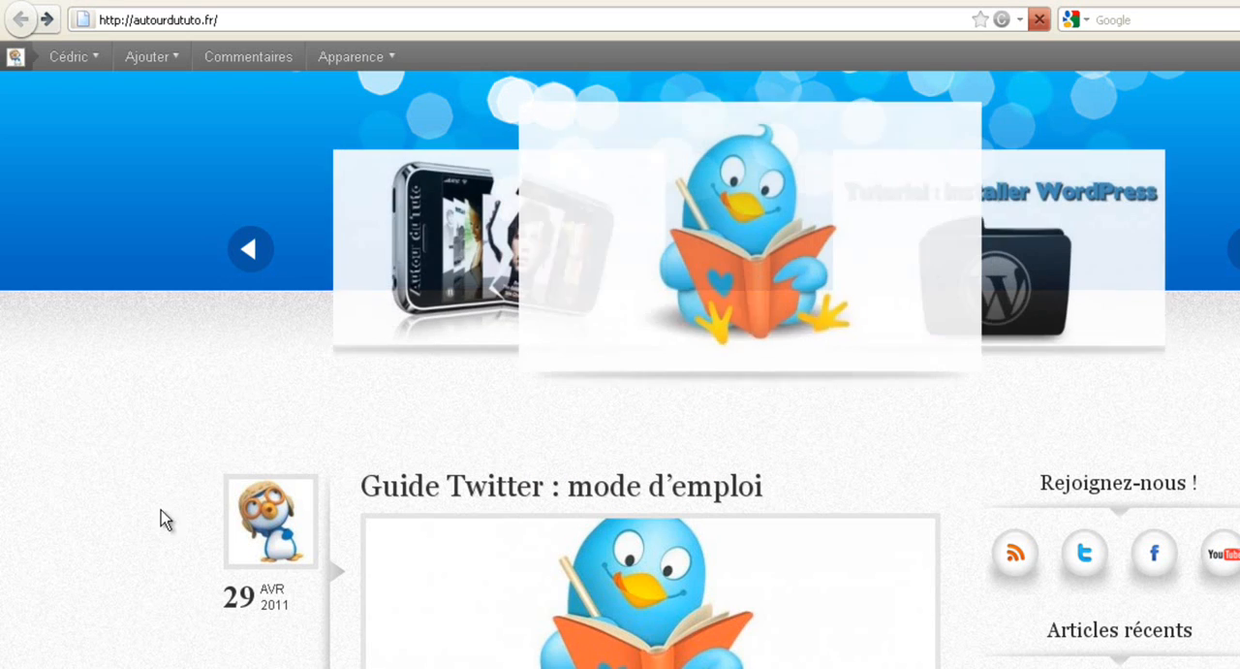
mouse_move(74, 58)
click(75, 117)
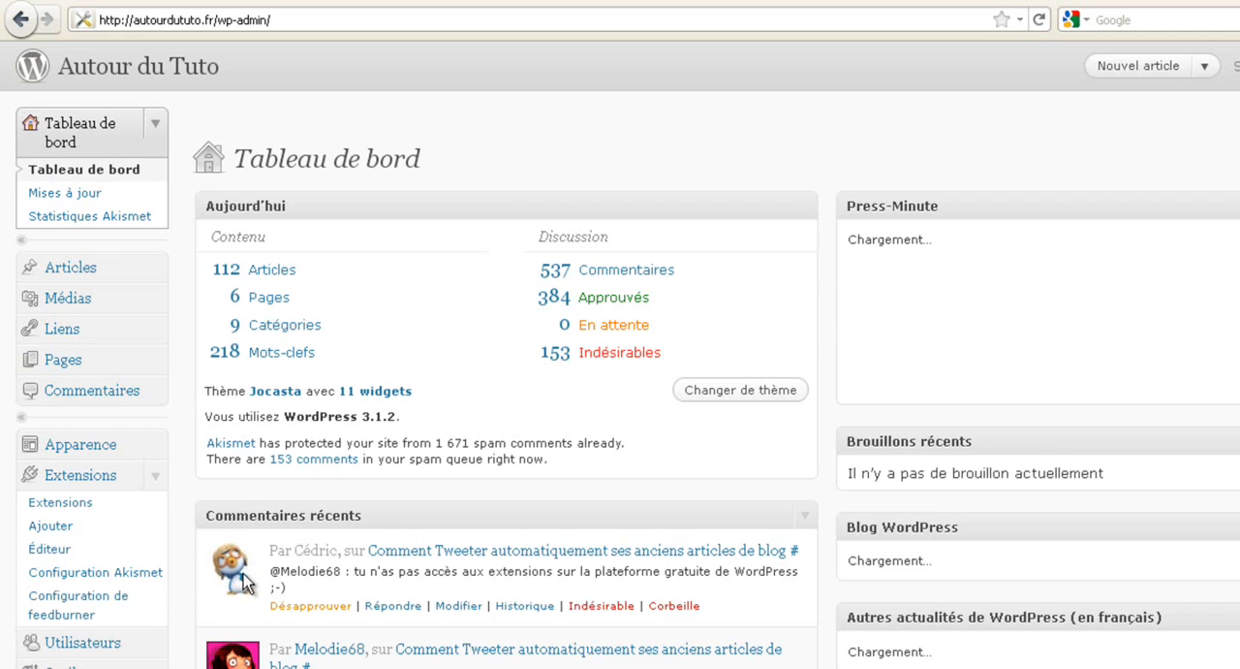
scroll(217, 593, down, 5)
scroll(184, 533, up, 5)
scroll(84, 401, down, 5)
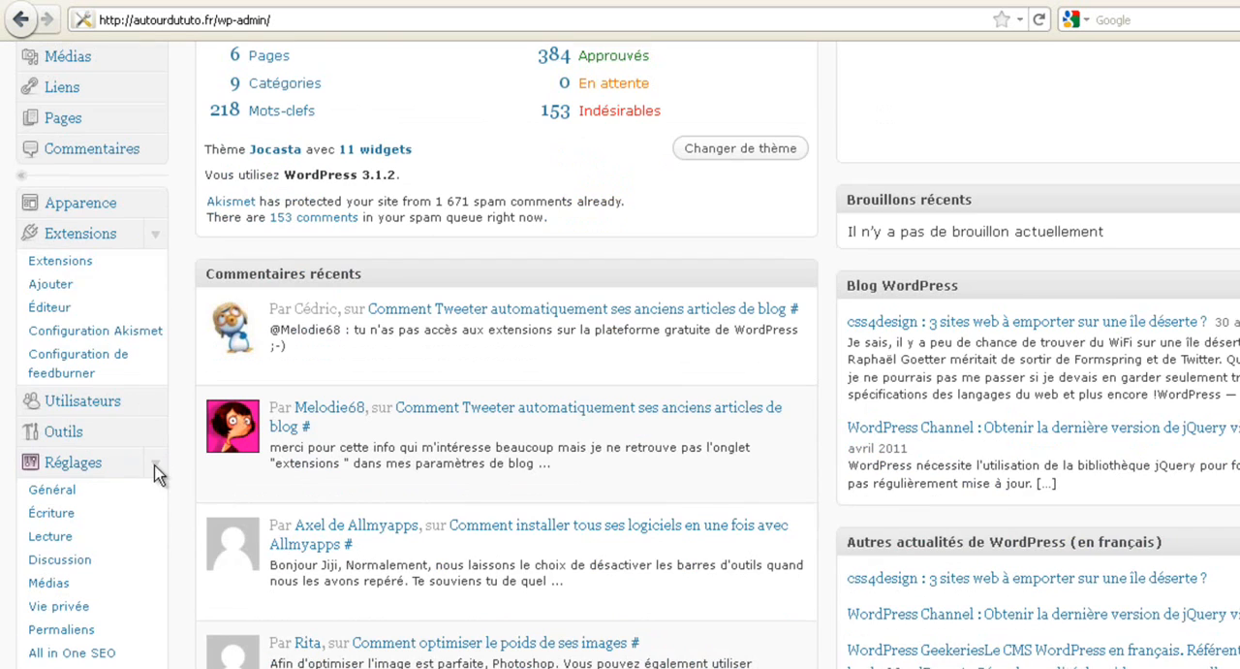
click(76, 286)
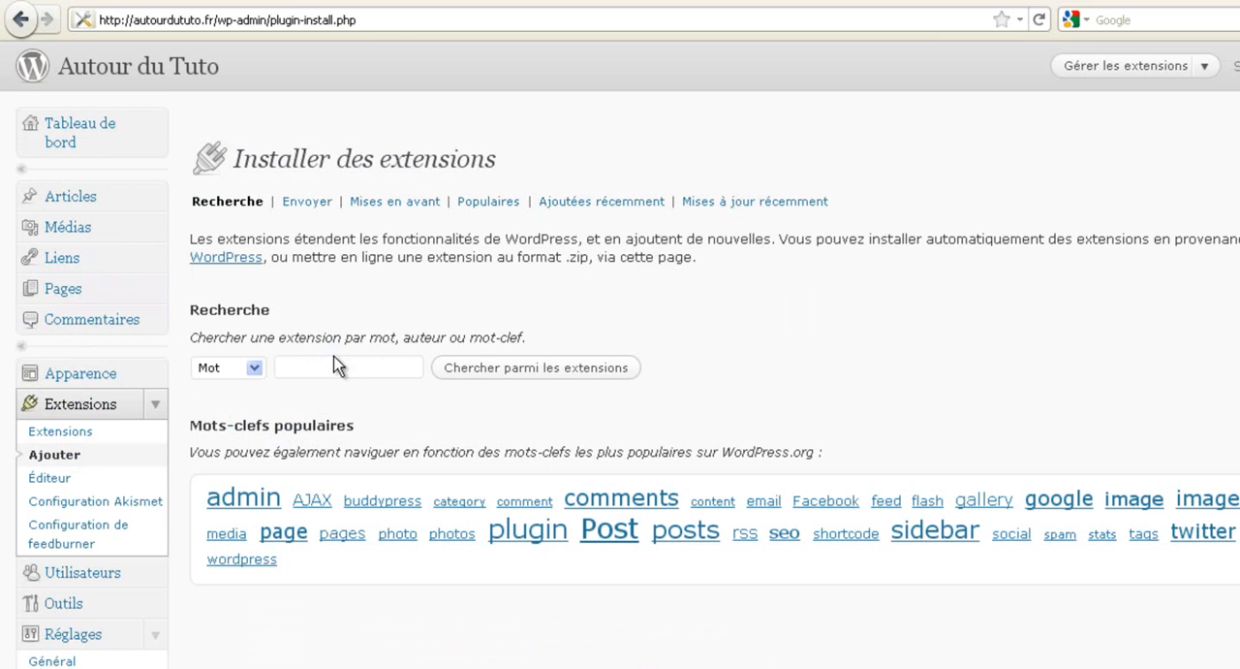
- Search the WordPress extensions for "rss footer"
click(371, 367)
text(rss footer)
key(Return)
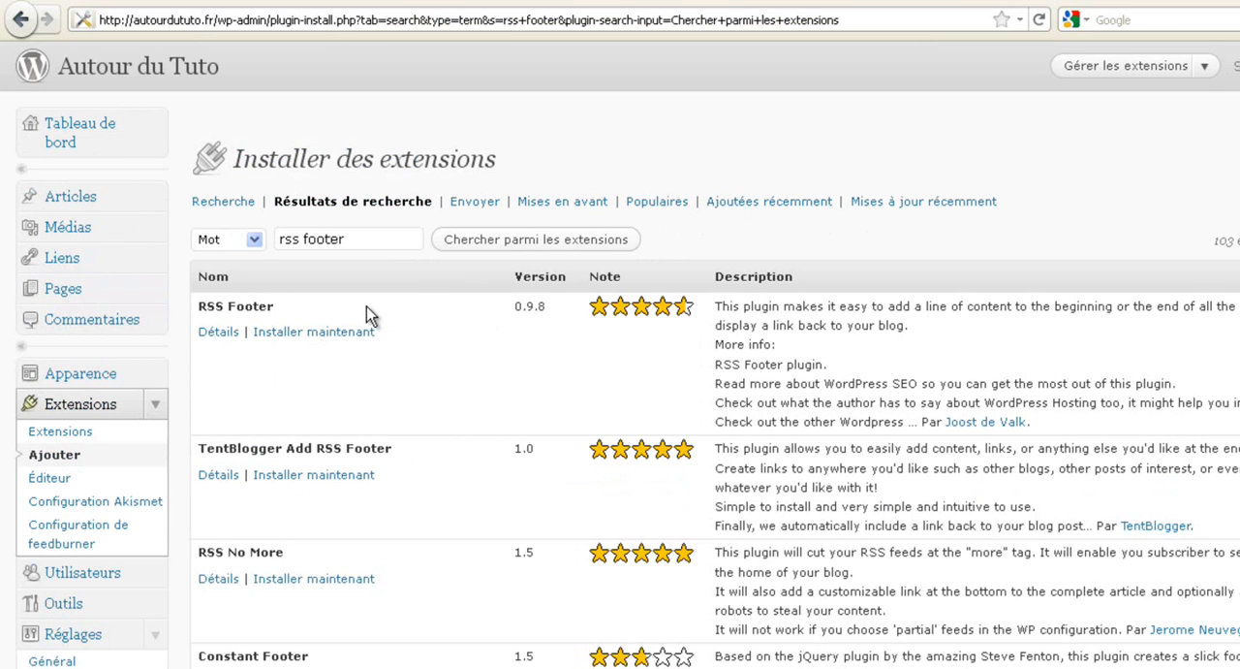
- Install the RSS Footer extension and activate it
click(337, 334)
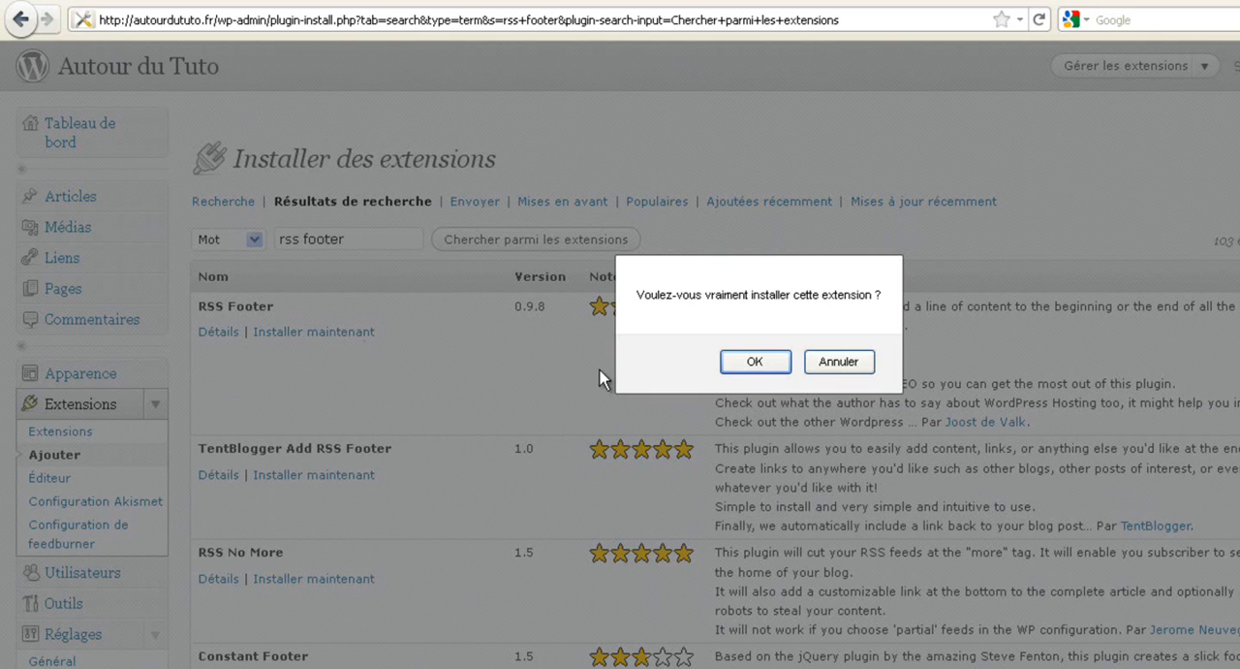
click(741, 362)
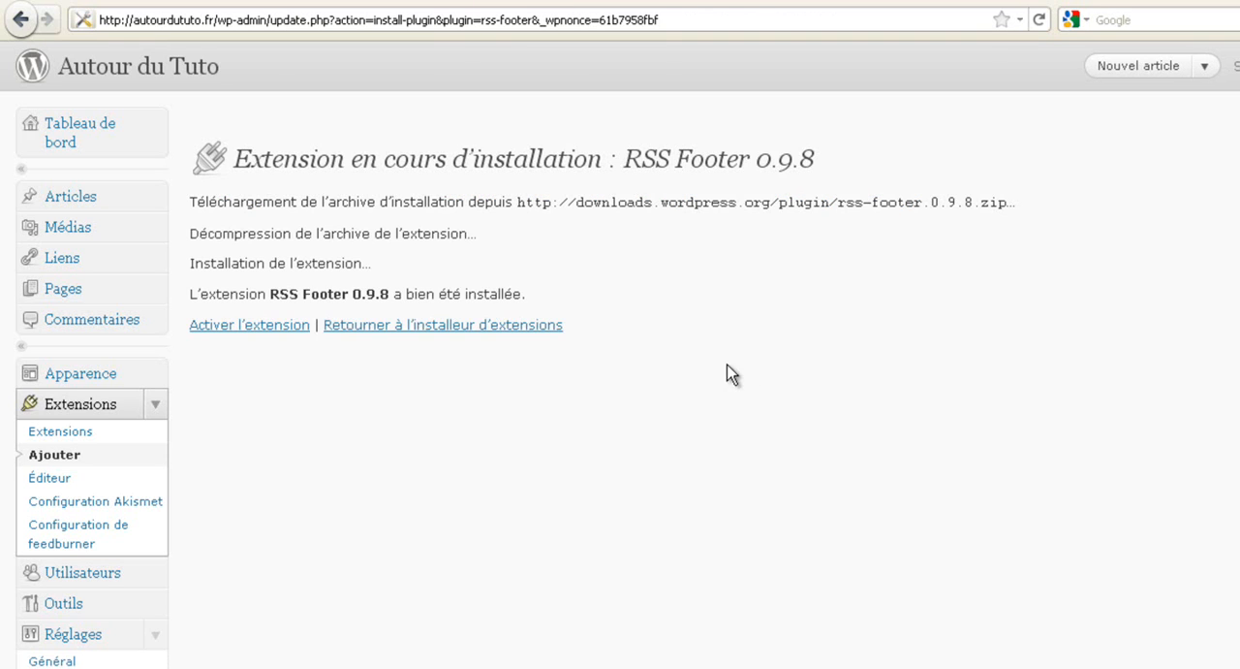
click(244, 327)
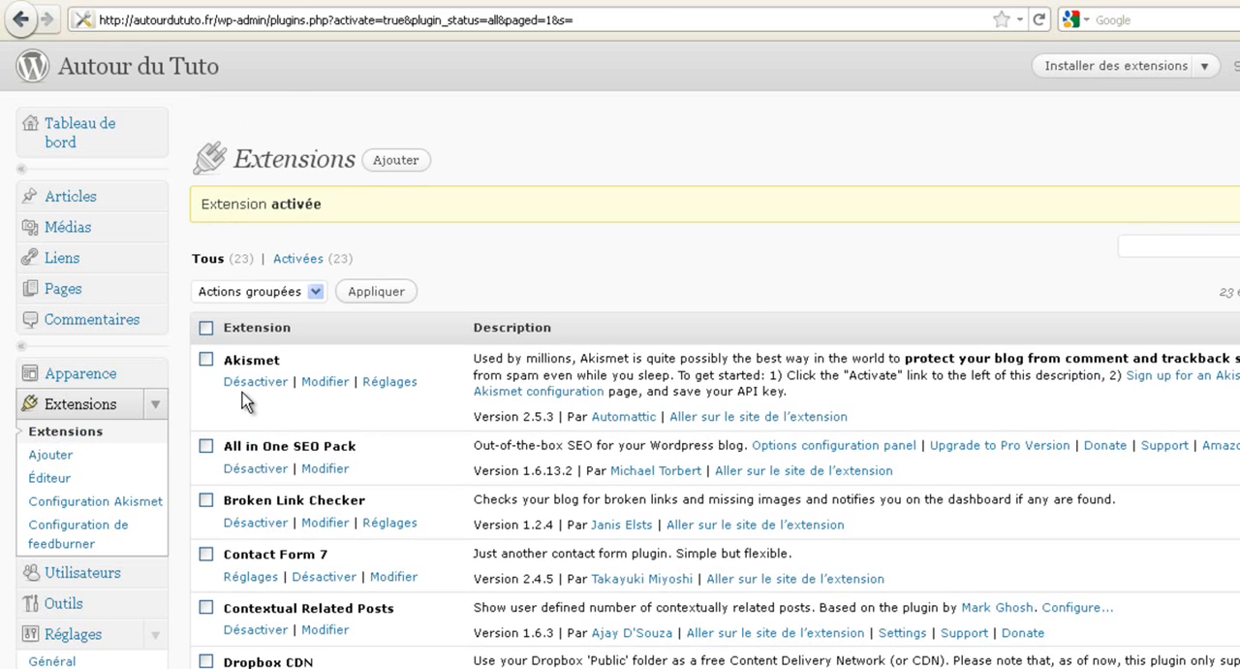
- Open the RSS Footer settings and replace the footer content with the text copied from the Autour du Web footer
scroll(160, 525, down, 6)
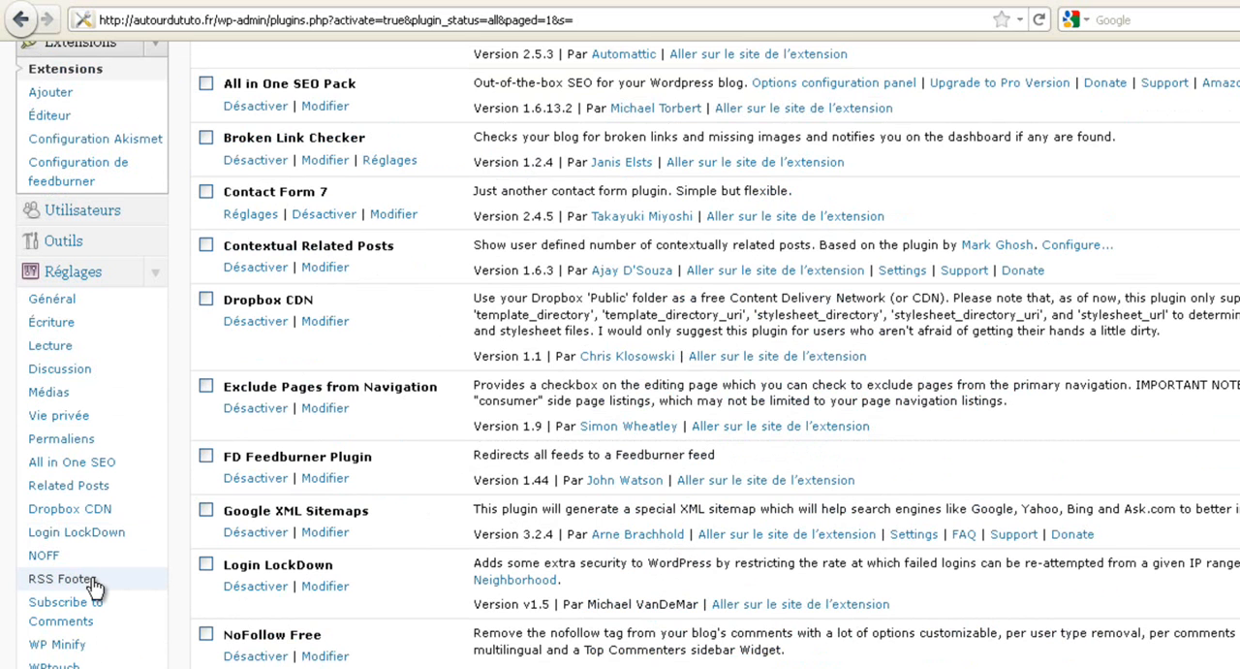
click(94, 586)
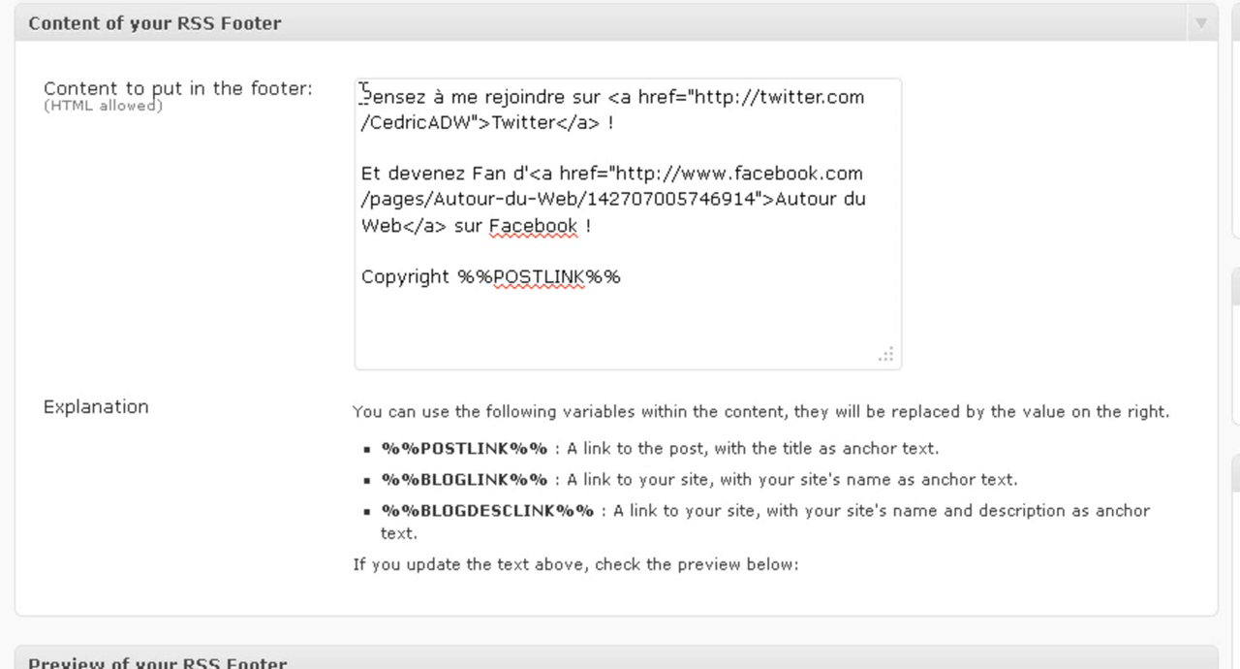
drag(362, 91, 663, 297)
key(ctrl+c)
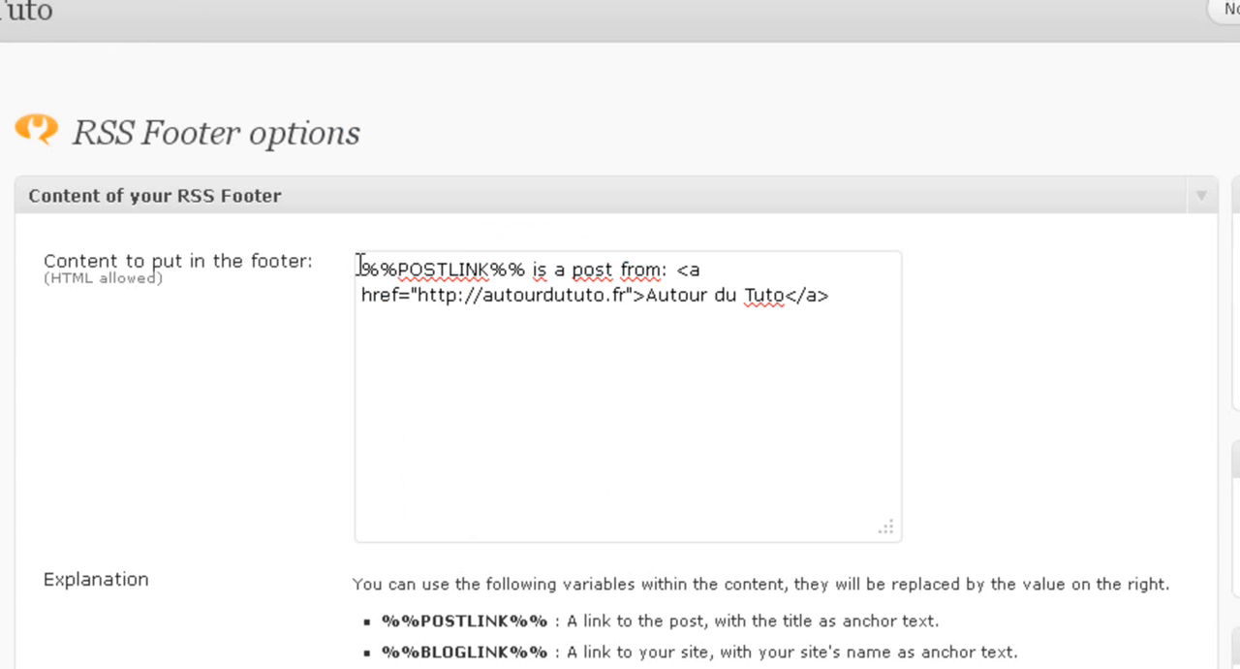
drag(357, 264, 824, 319)
key(ctrl+v)
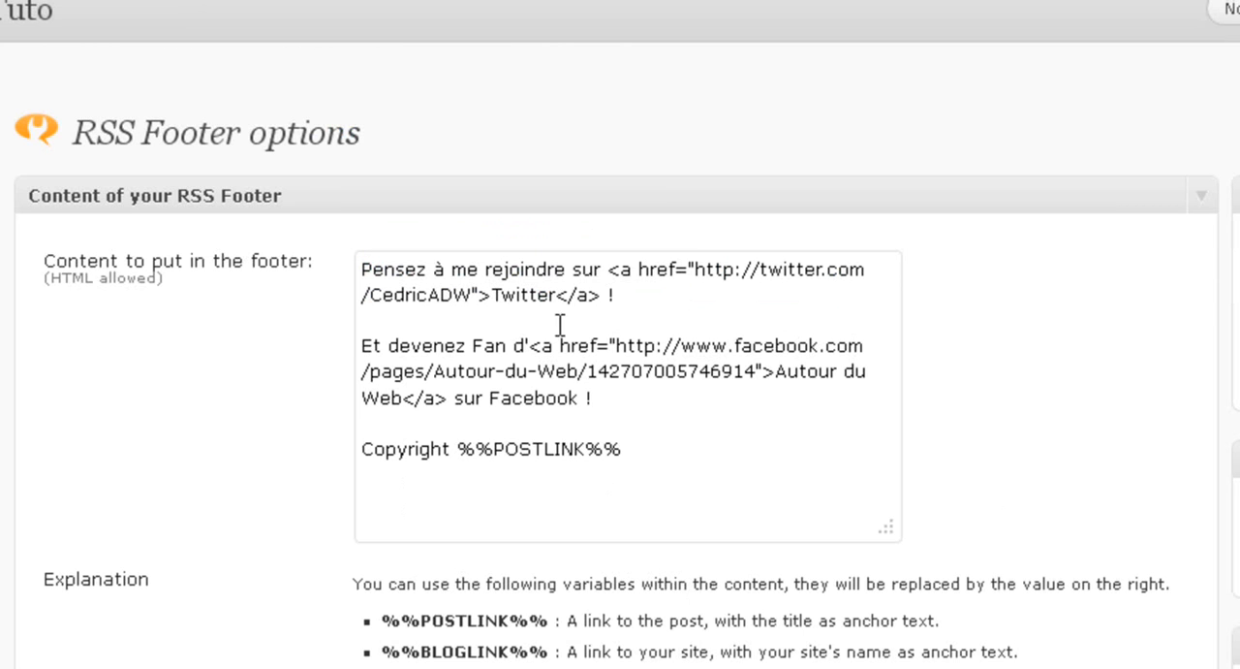
- Change the account name in the footer's Twitter link to "autourdututo"
double_click(401, 297)
text(autopu)
key(BackSpace)
key(BackSpace)
text(urdututo)
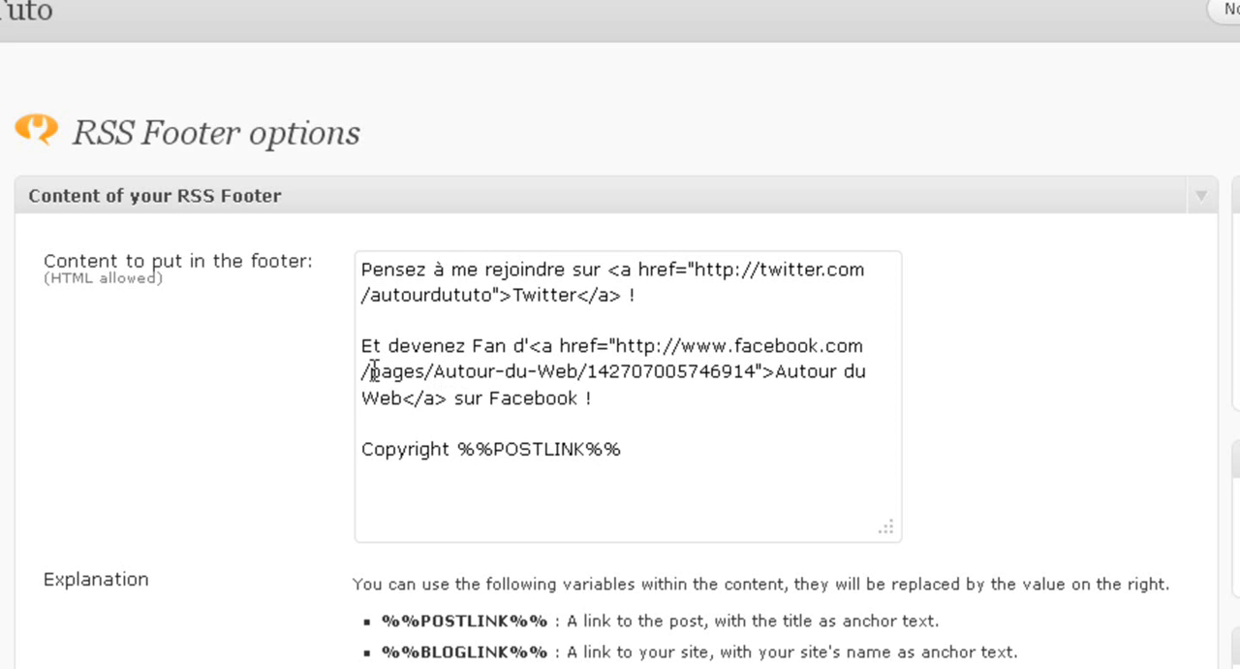
drag(433, 378, 743, 377)
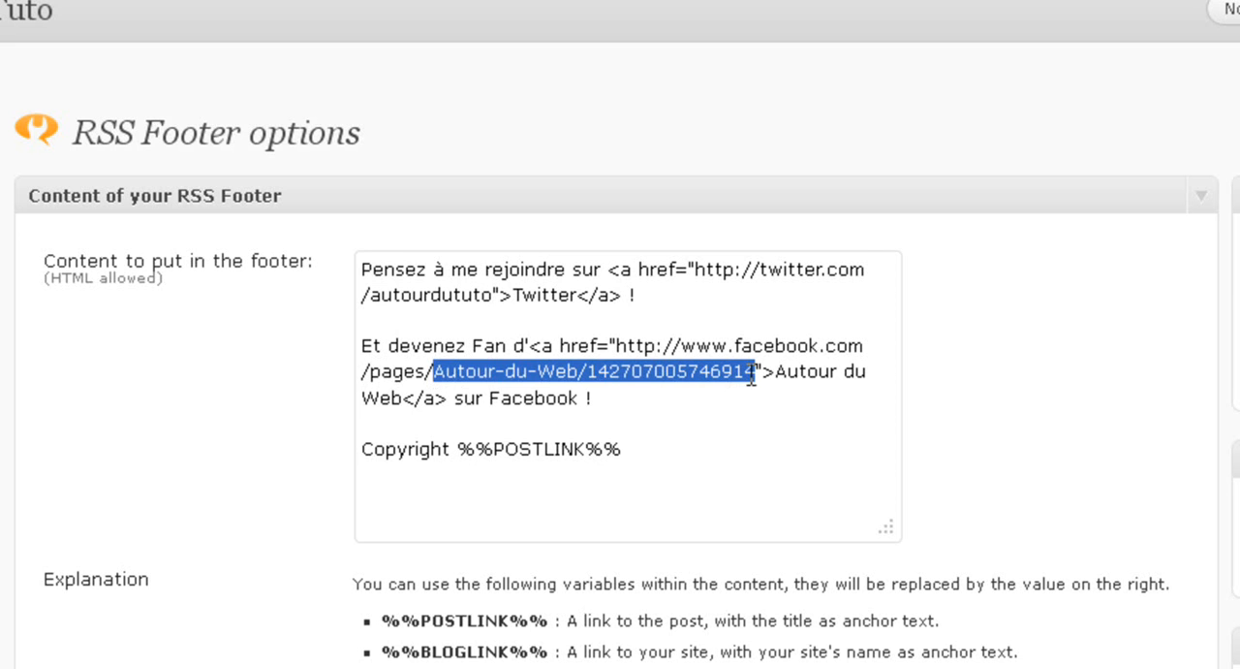
text(autourdututo)
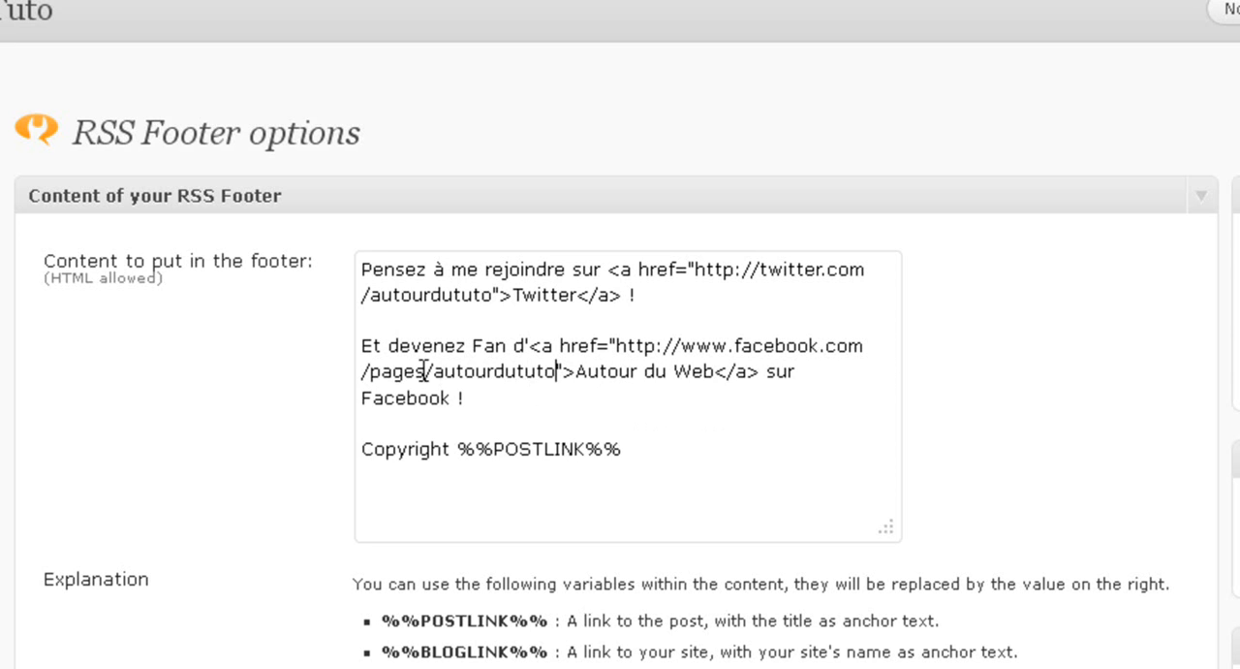
drag(372, 372, 427, 368)
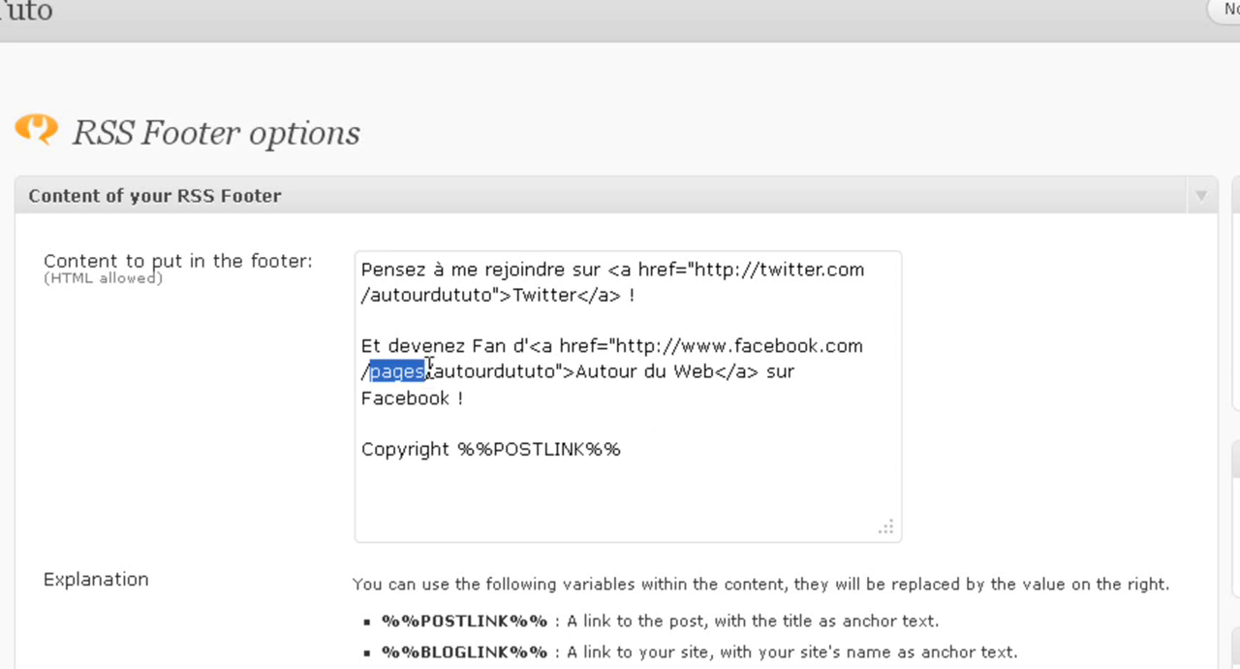
key(BackSpace)
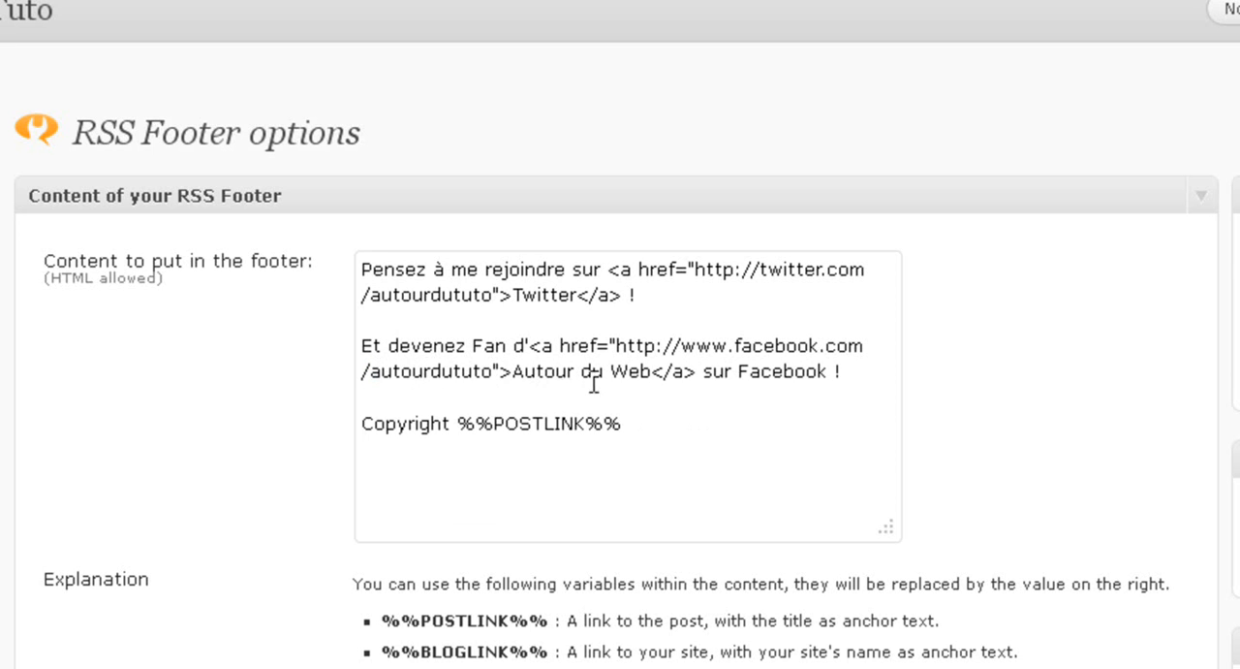
- Change the Facebook link's text in the footer to "Autour du Tuto"
double_click(632, 370)
text(Ttuto)
click(621, 364)
key(Delete)
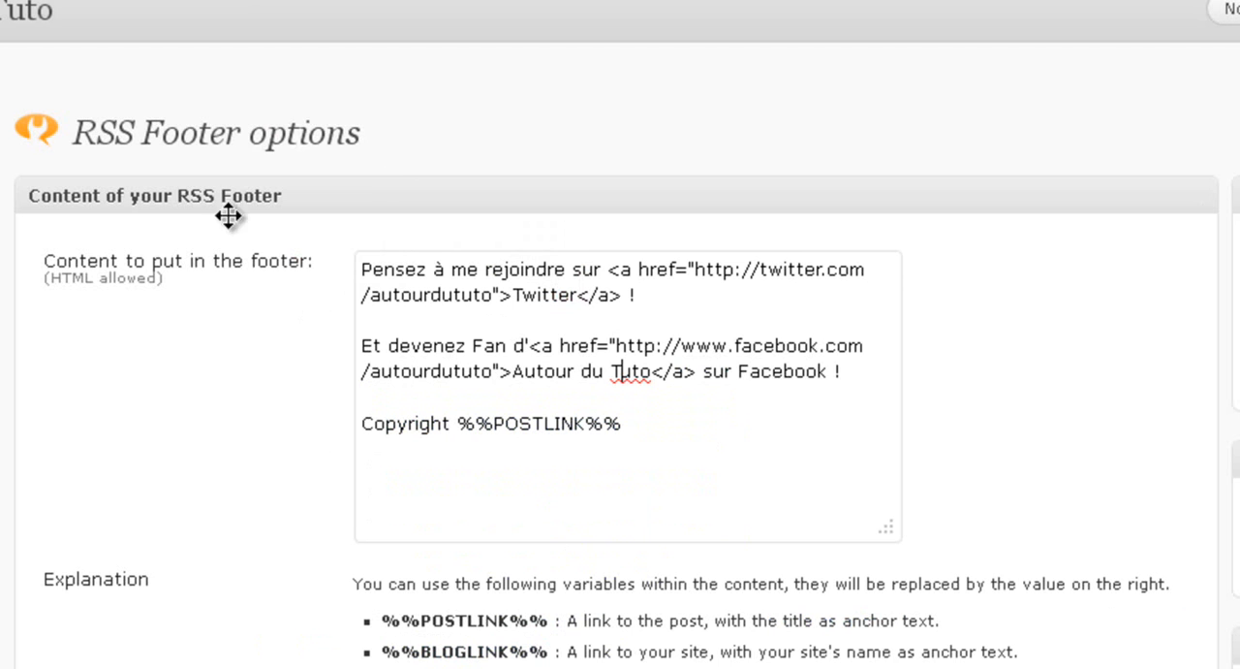
- Check the footer preview, then keep the content position on "after" and update the RSS Footer settings
scroll(316, 552, down, 3)
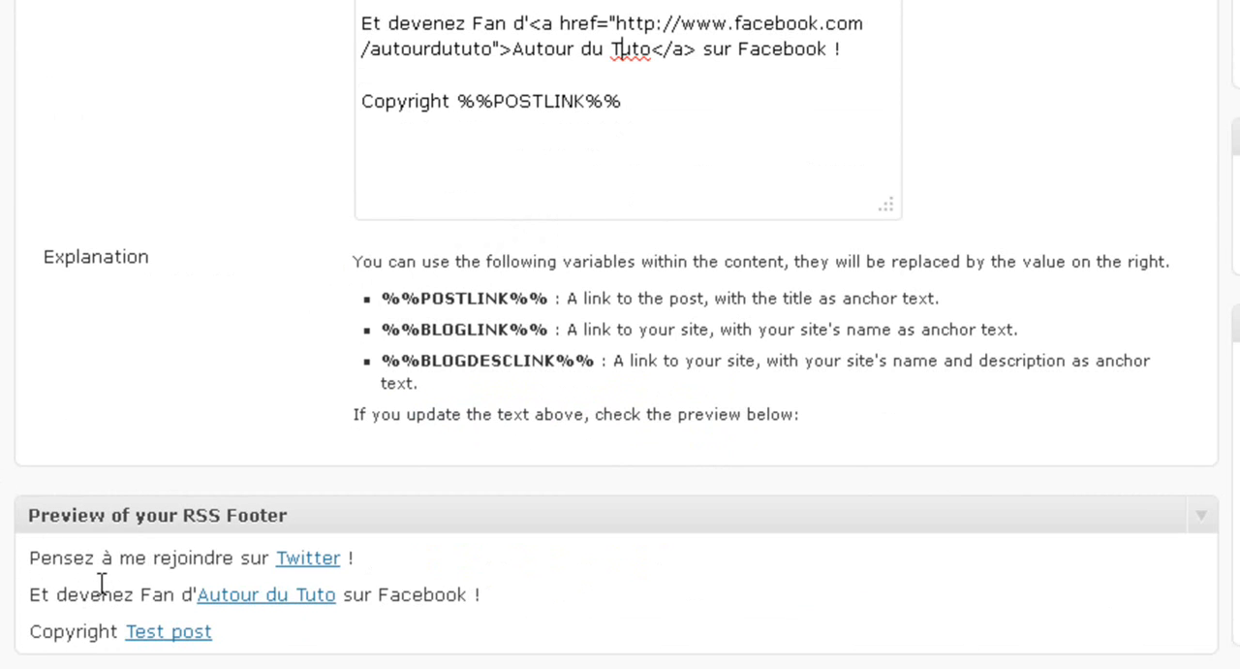
scroll(7, 590, down, 3)
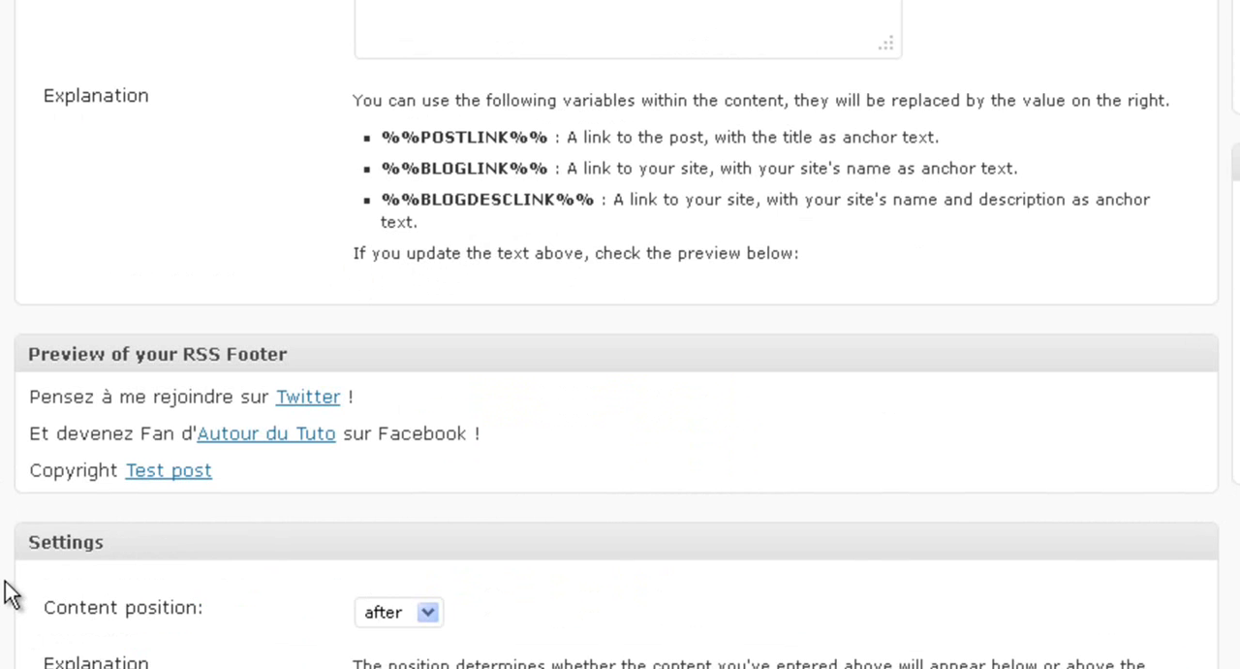
click(419, 452)
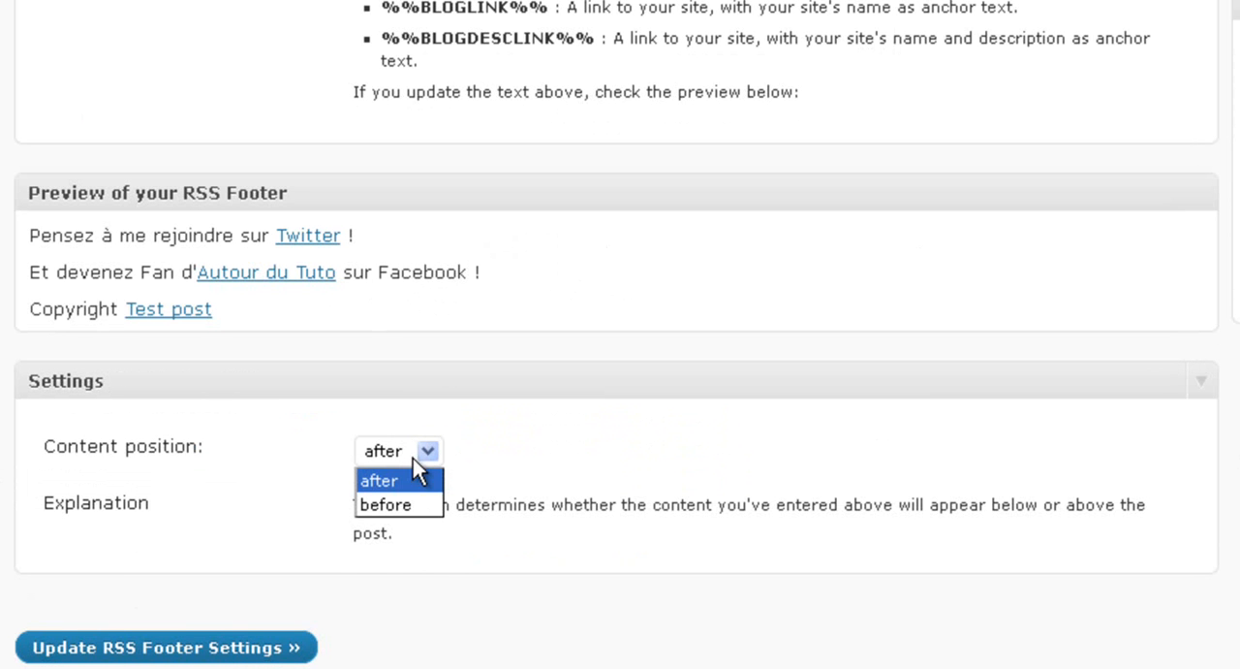
click(404, 450)
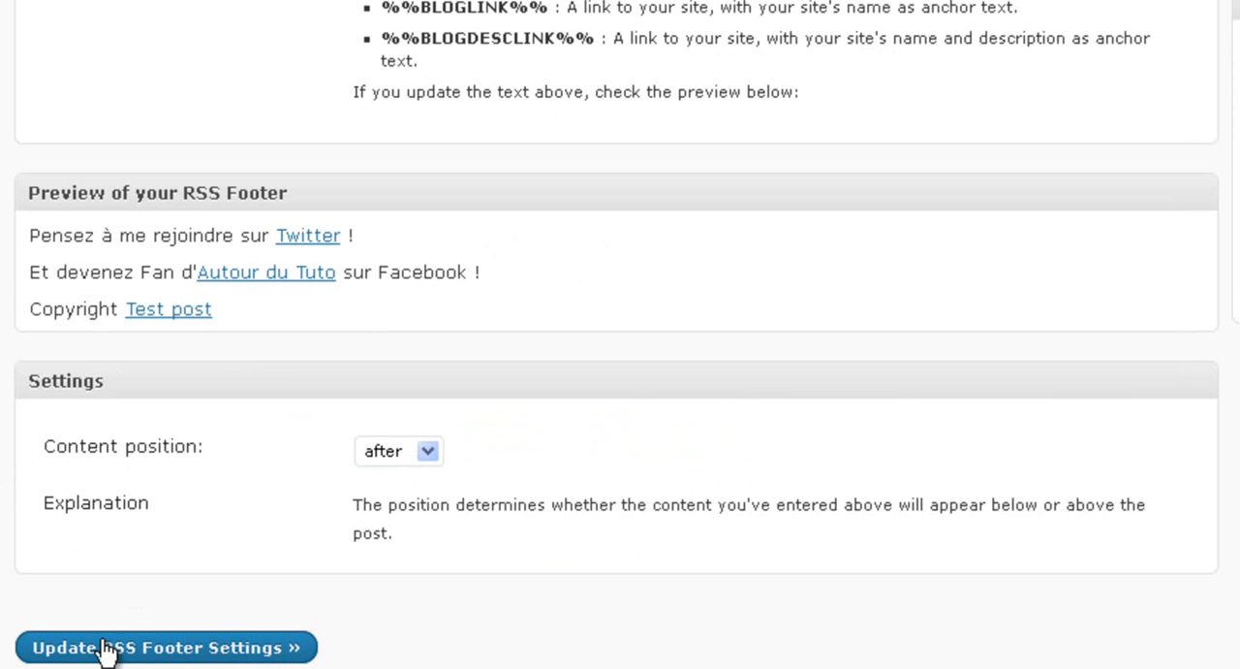
scroll(487, 666, up, 6)
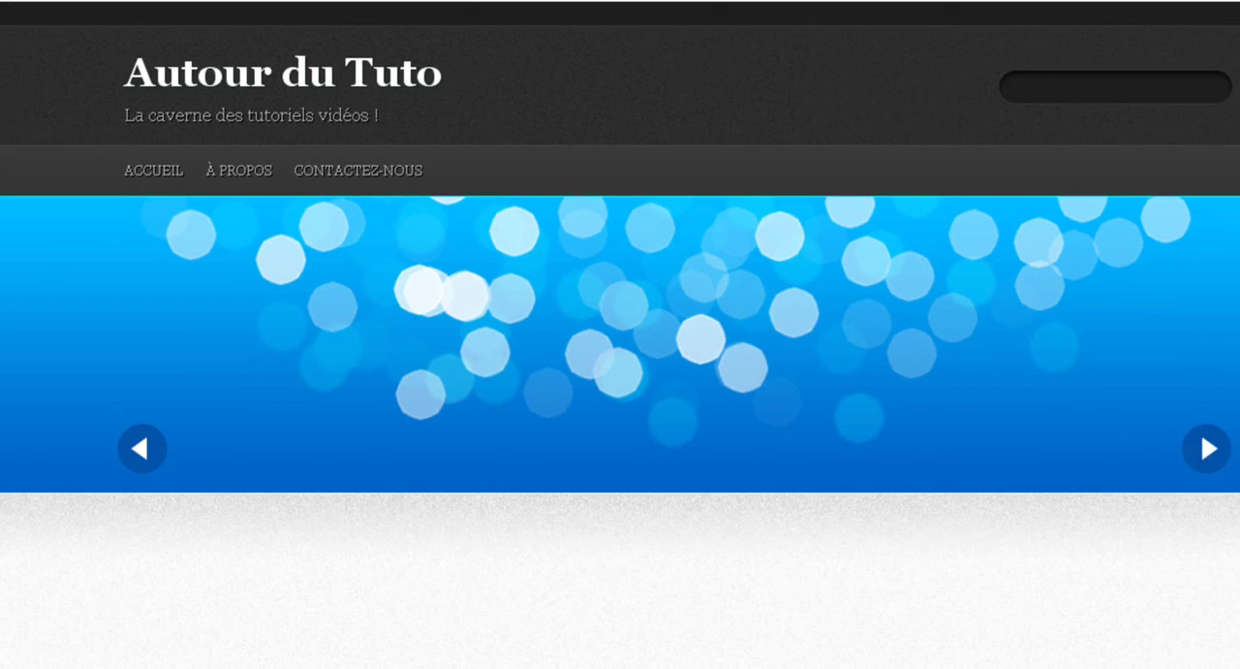
- Open the Autour du Tuto RSS feed from the blog and check the article ends for the new footer
scroll(12, 466, down, 2)
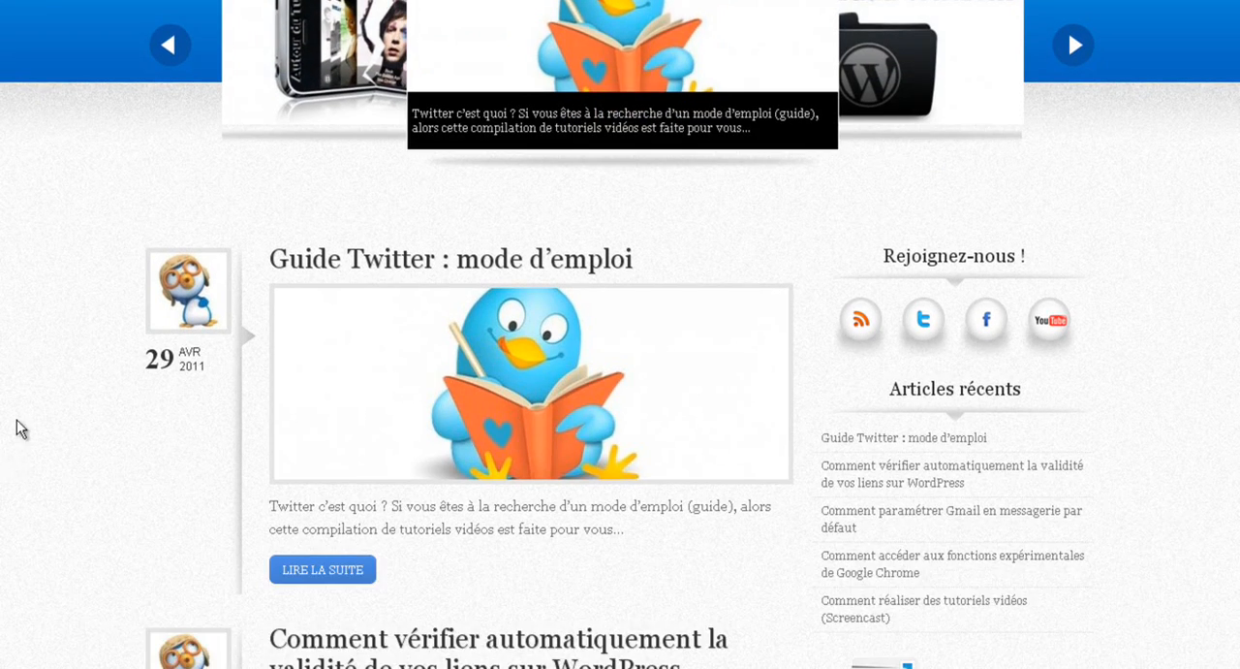
click(856, 335)
scroll(255, 343, down, 2)
scroll(176, 344, down, 5)
scroll(176, 341, up, 2)
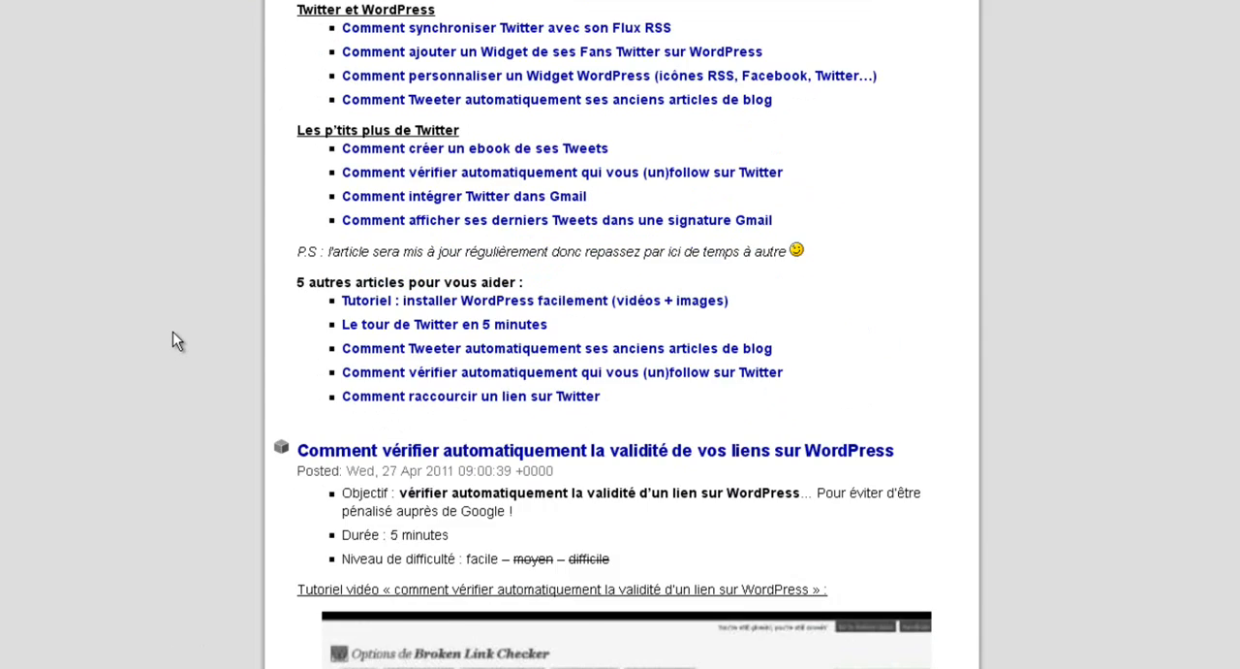
scroll(174, 339, down, 2)
scroll(171, 240, down, 7)
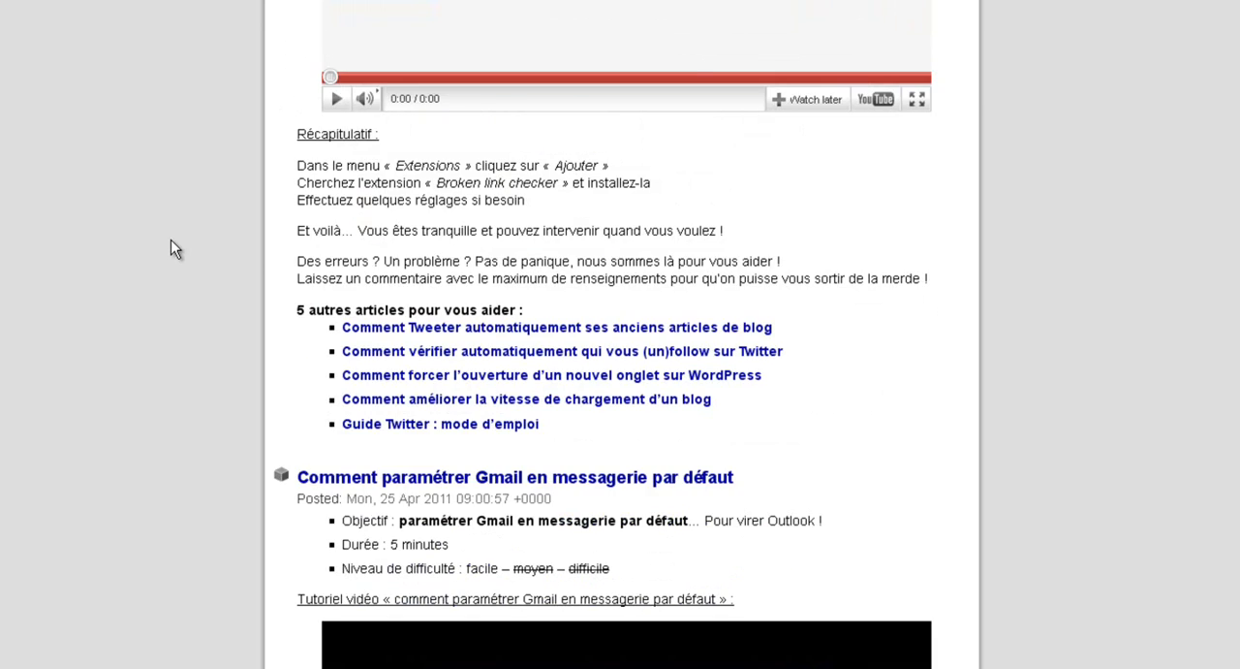
scroll(171, 249, down, 2)
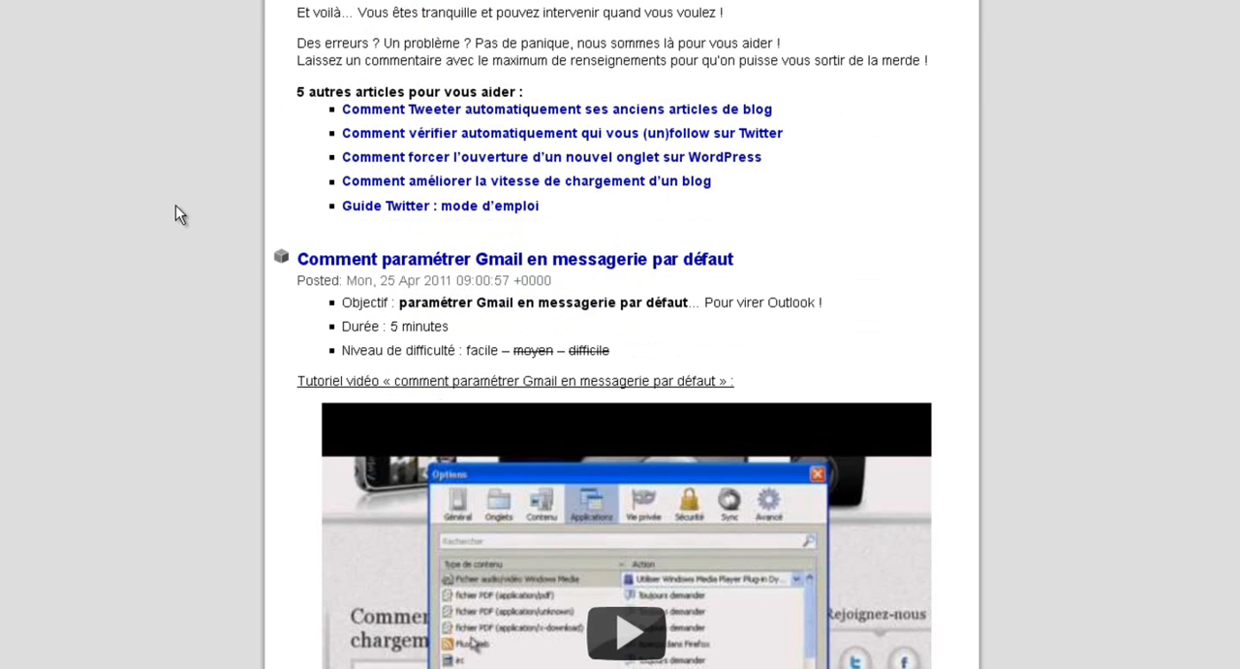
scroll(189, 185, up, 1)
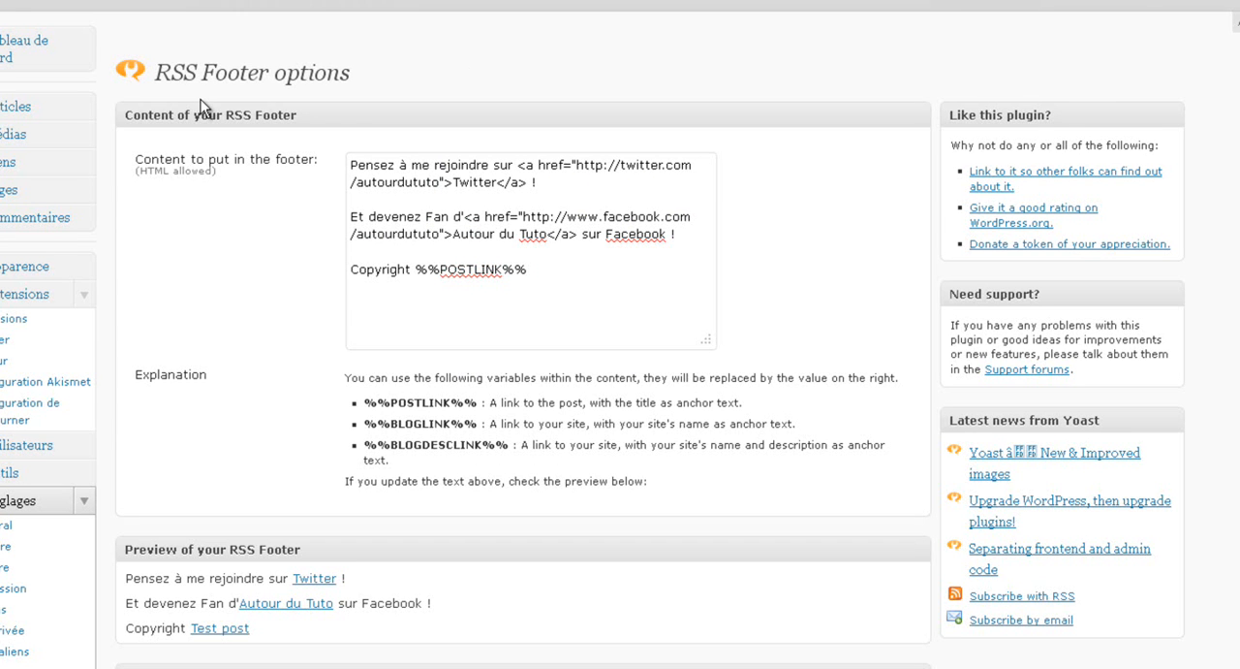